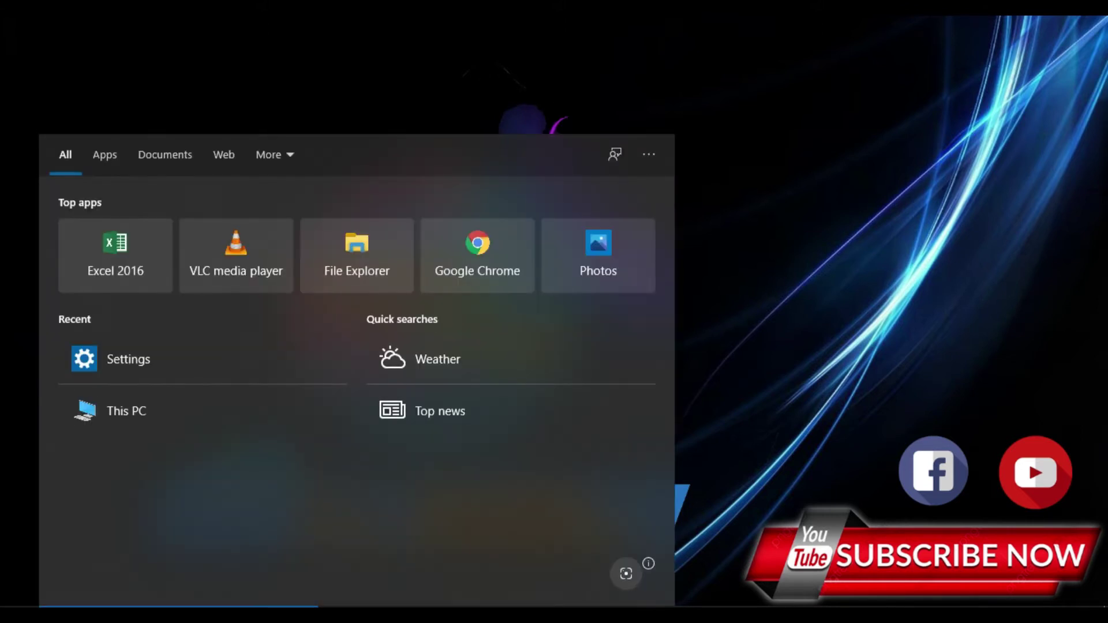
text(sett)
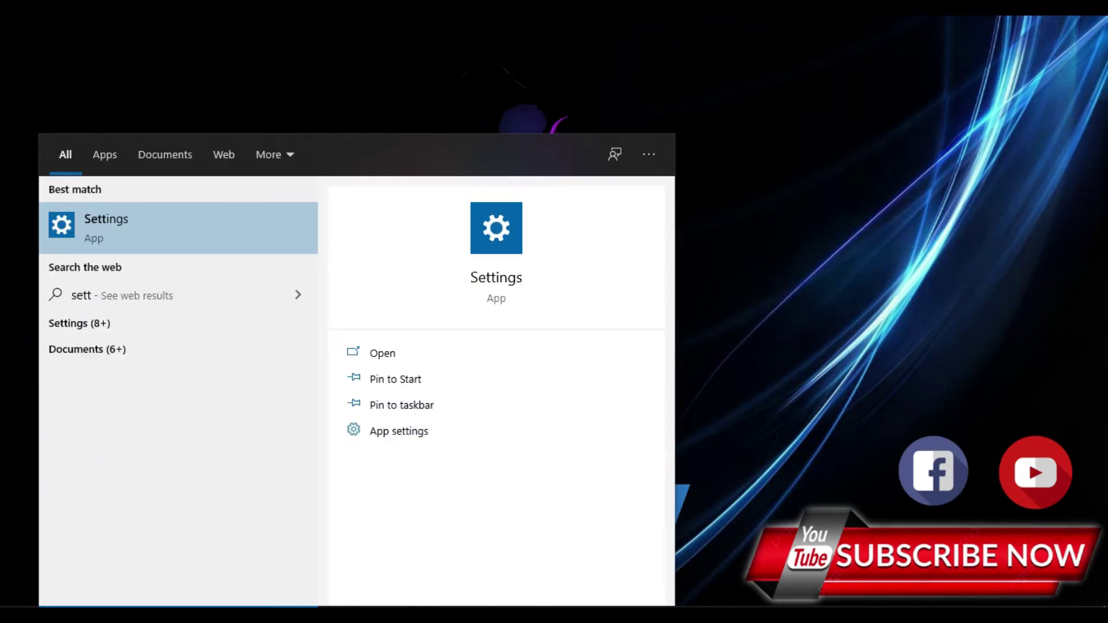
Launch the Settings app from Start search, centre its window and maximize it
click(121, 240)
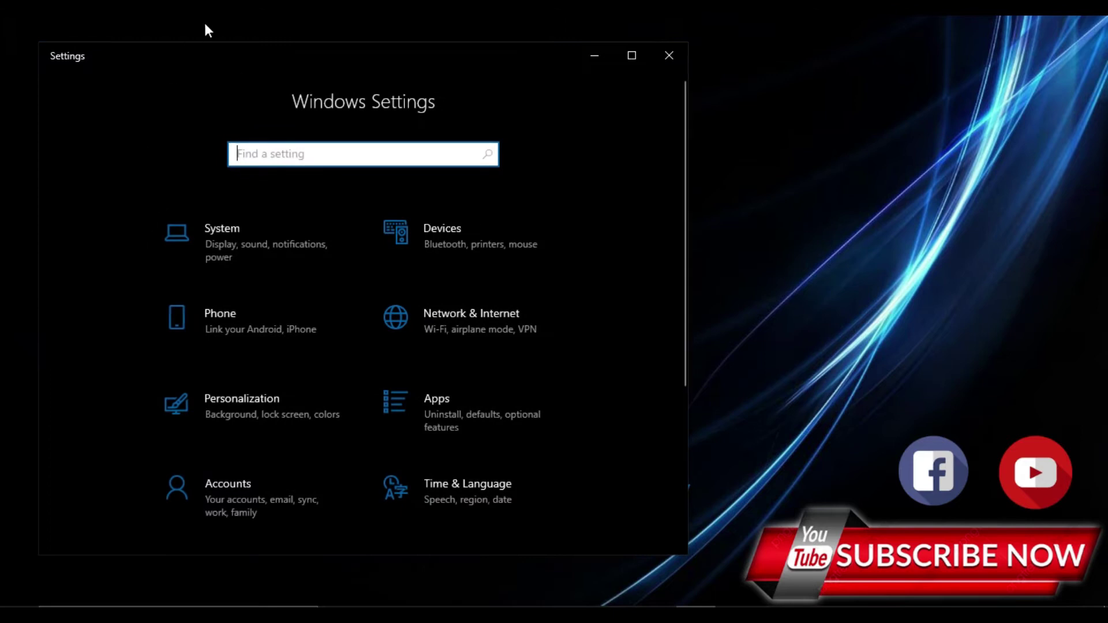
drag(425, 60, 605, 55)
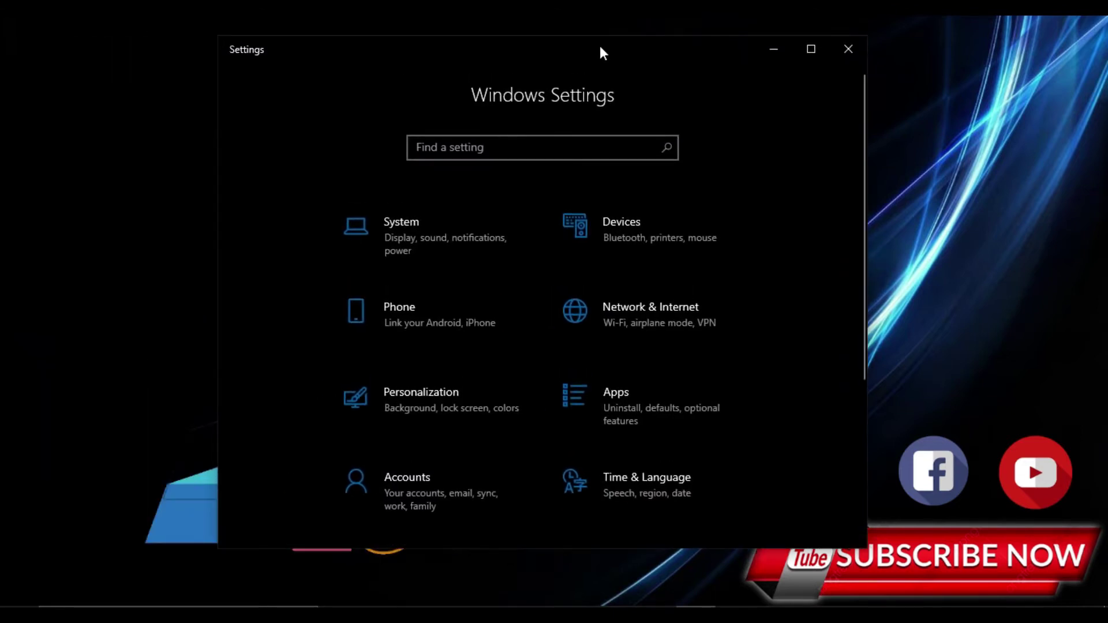
scroll(500, 288, down, 3)
scroll(500, 289, up, 3)
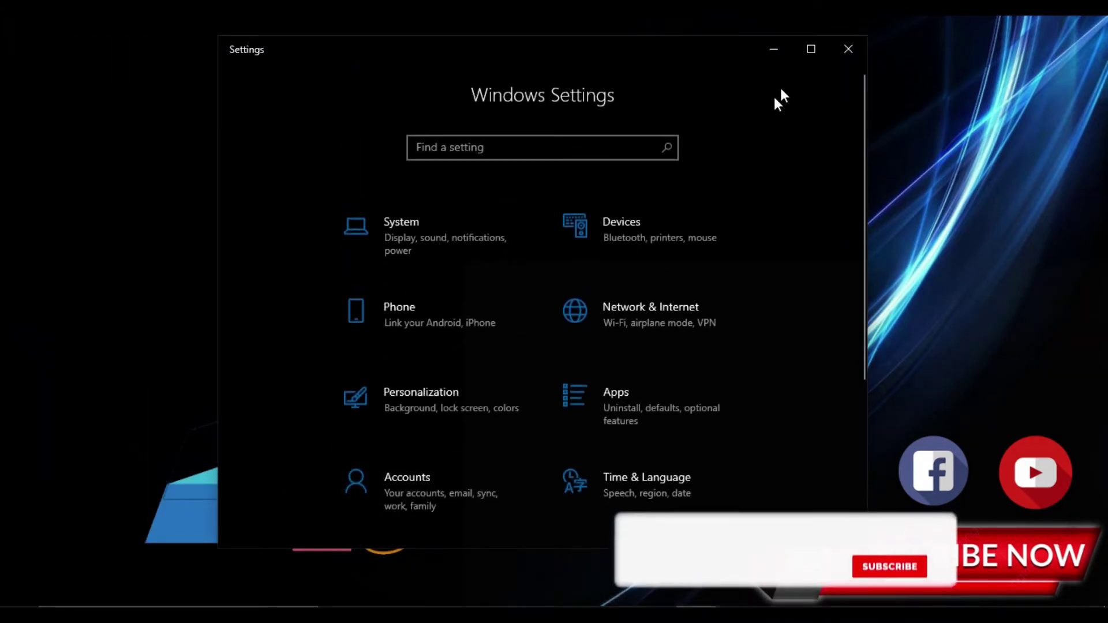
click(805, 50)
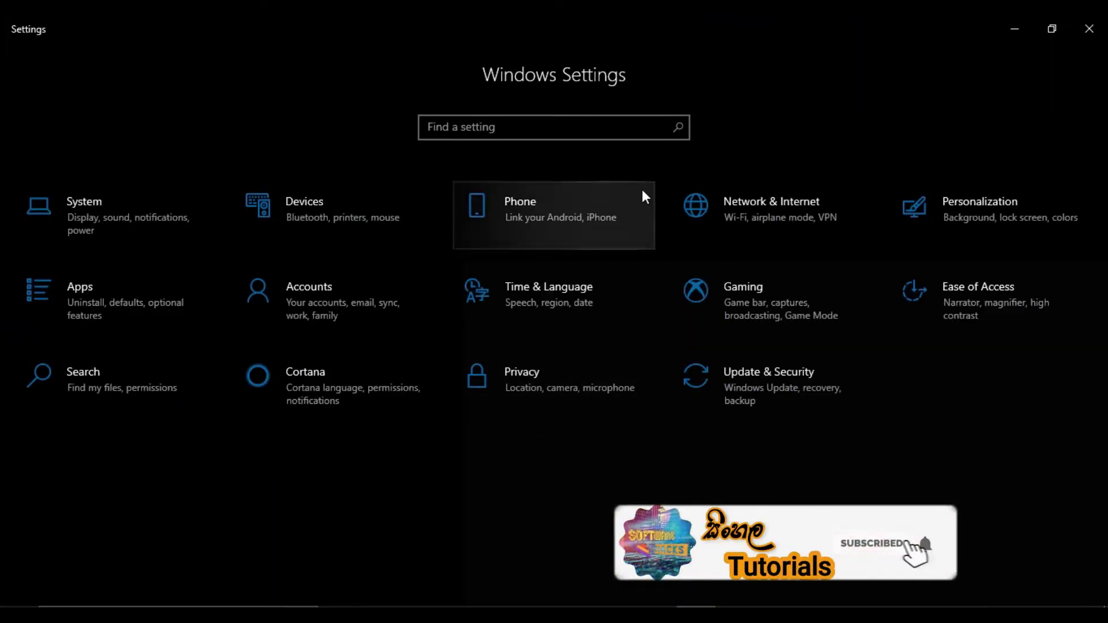
click(148, 224)
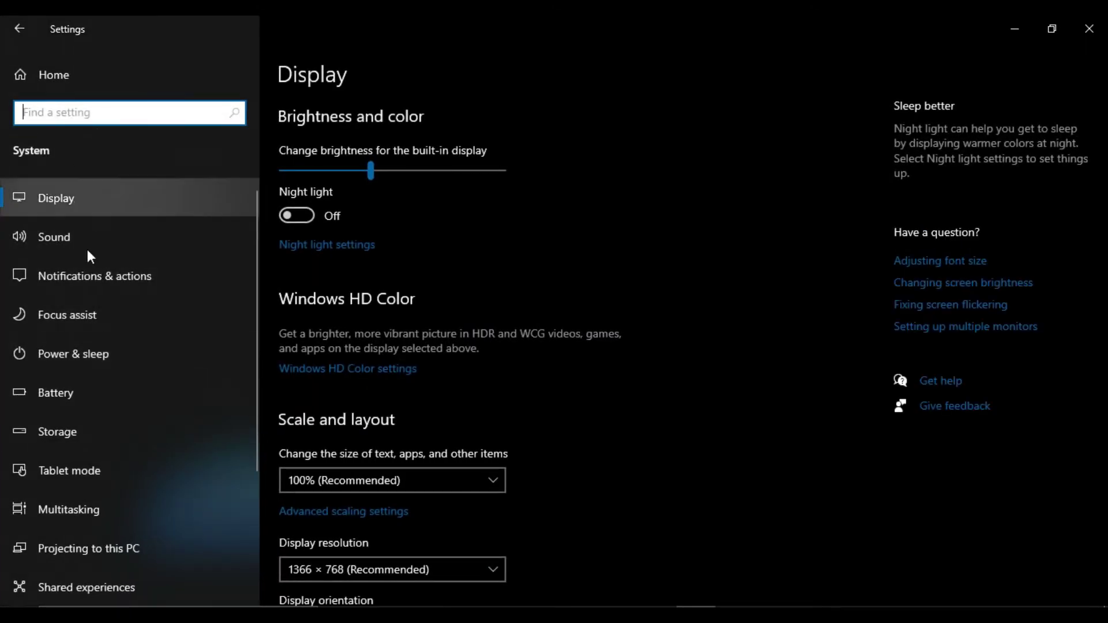
scroll(96, 511, down, 5)
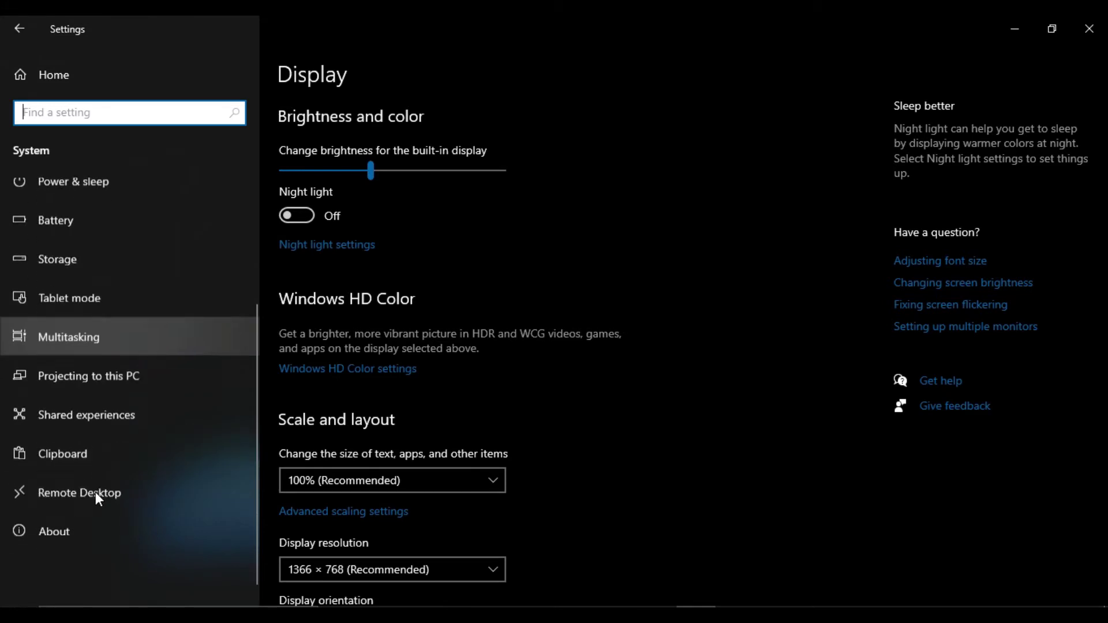
click(77, 525)
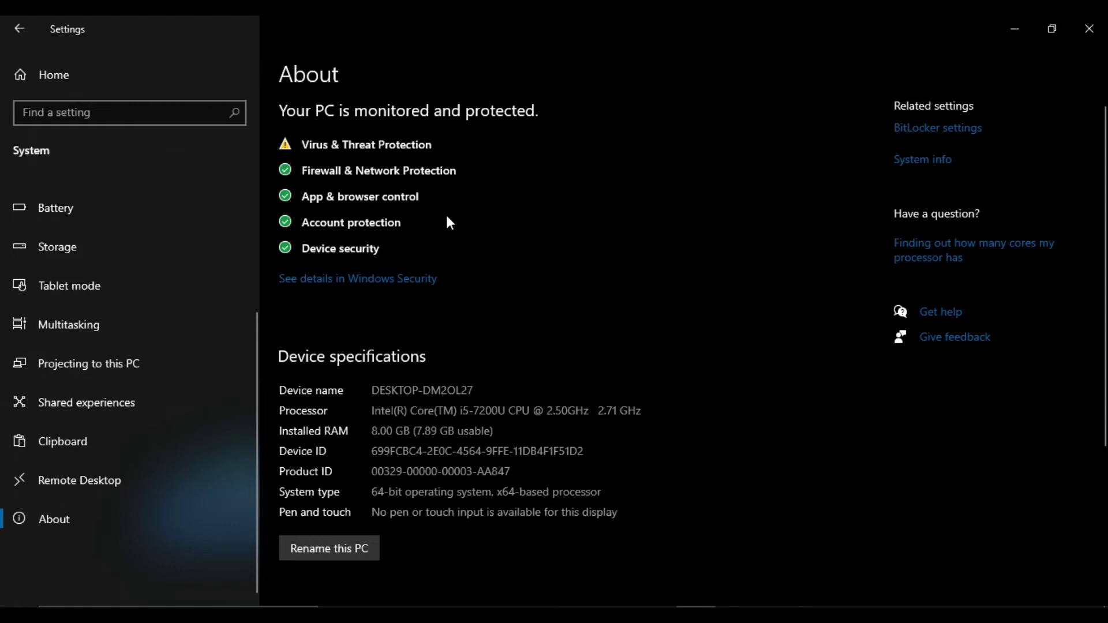
scroll(446, 217, down, 2)
scroll(416, 295, down, 1)
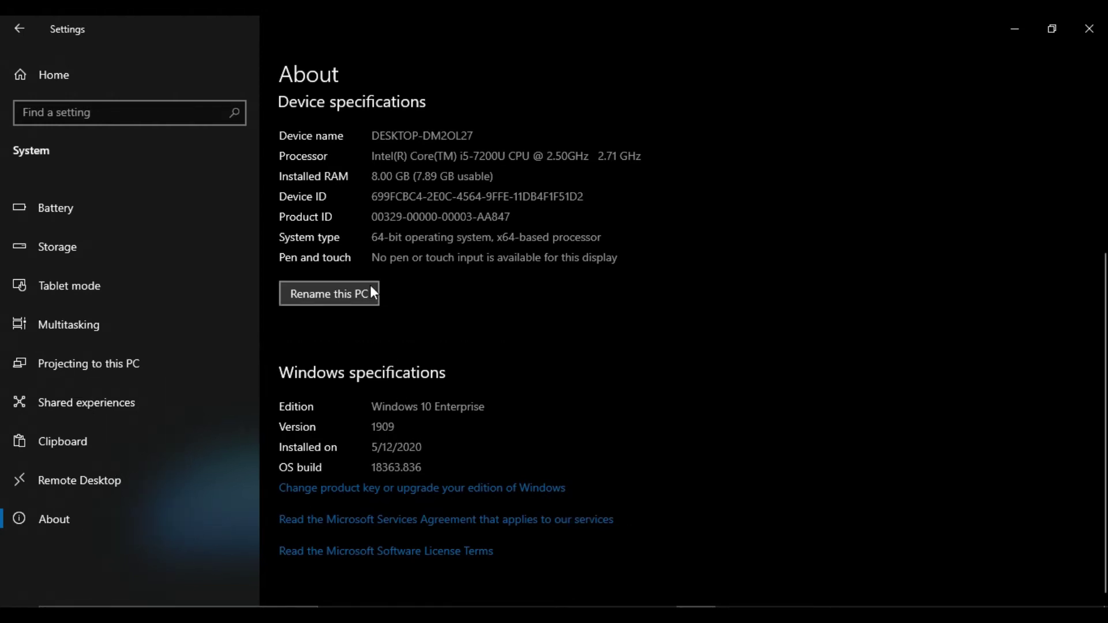
click(48, 76)
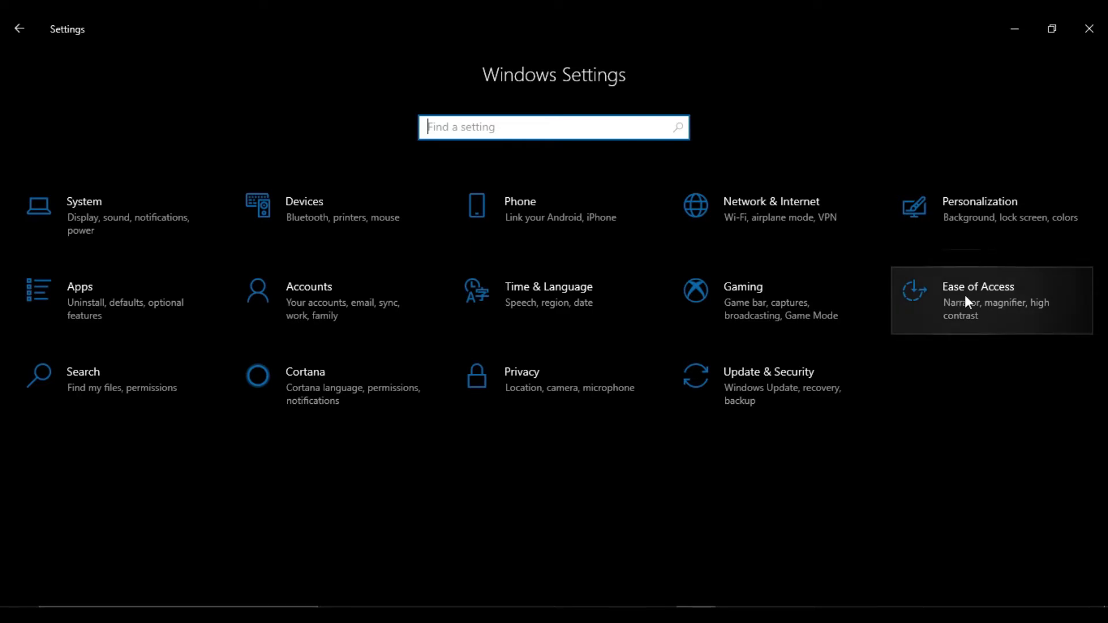
Go to Devices > Mouse and restore the Settings window to normal size
click(338, 222)
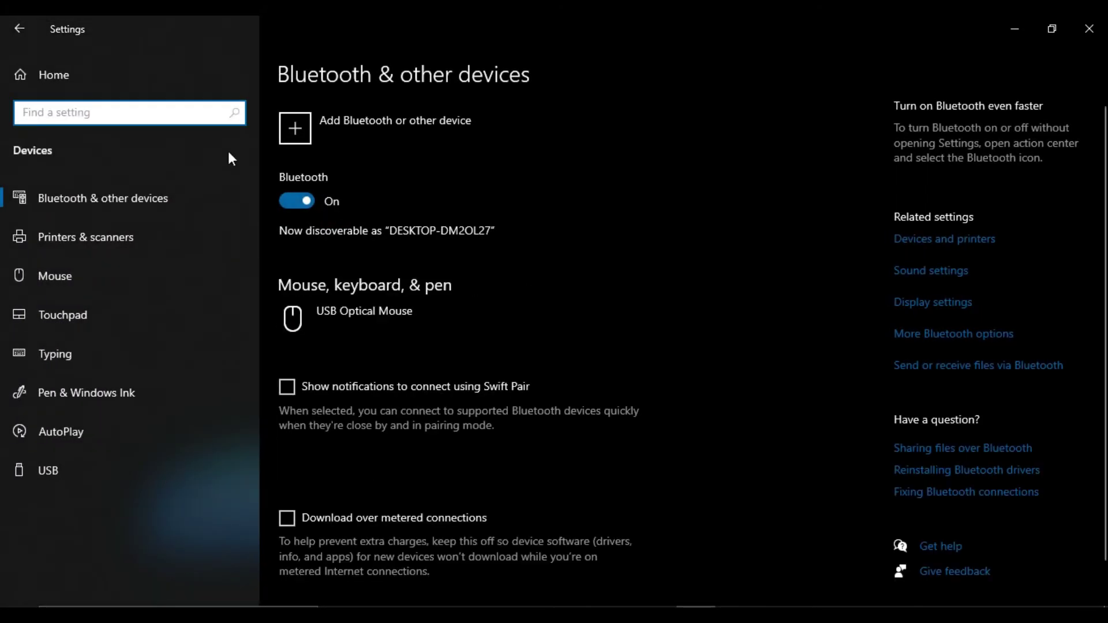
click(83, 284)
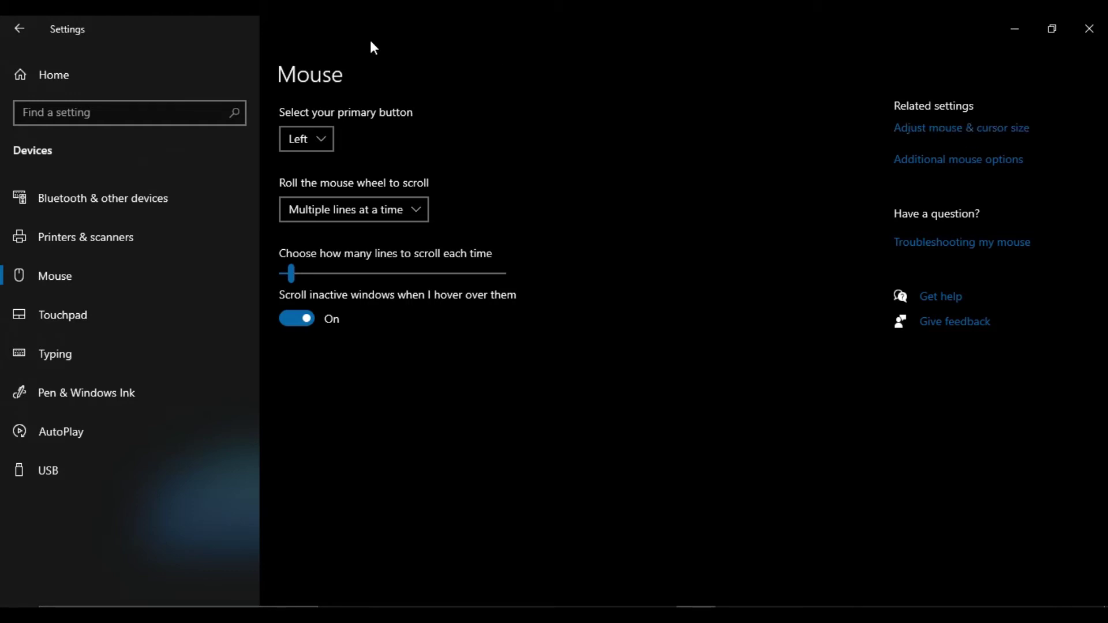
double_click(491, 37)
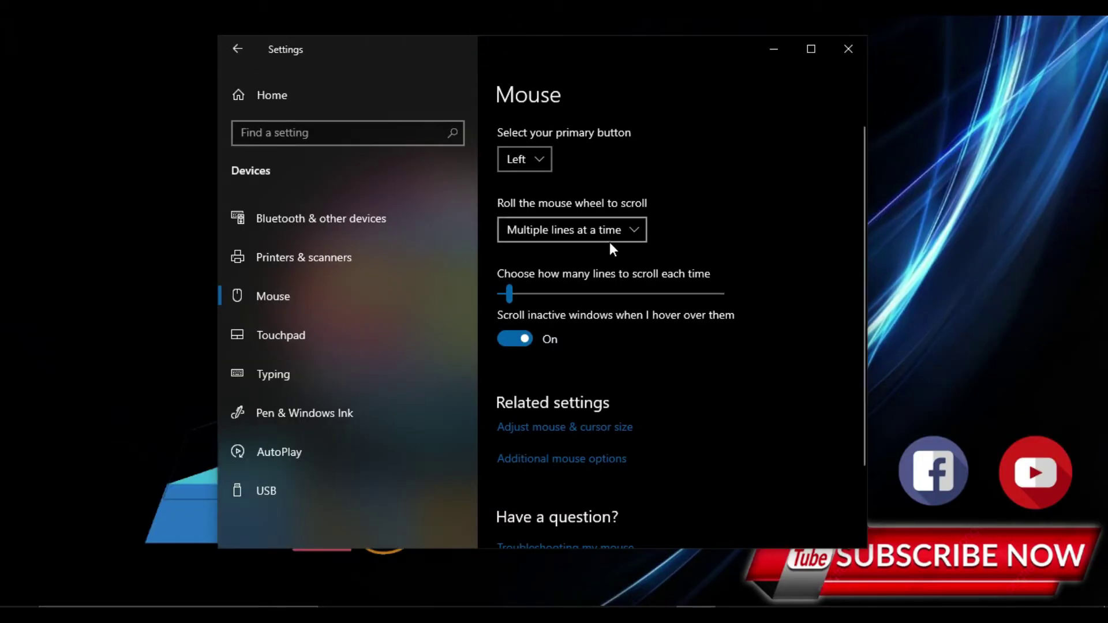
scroll(610, 248, down, 2)
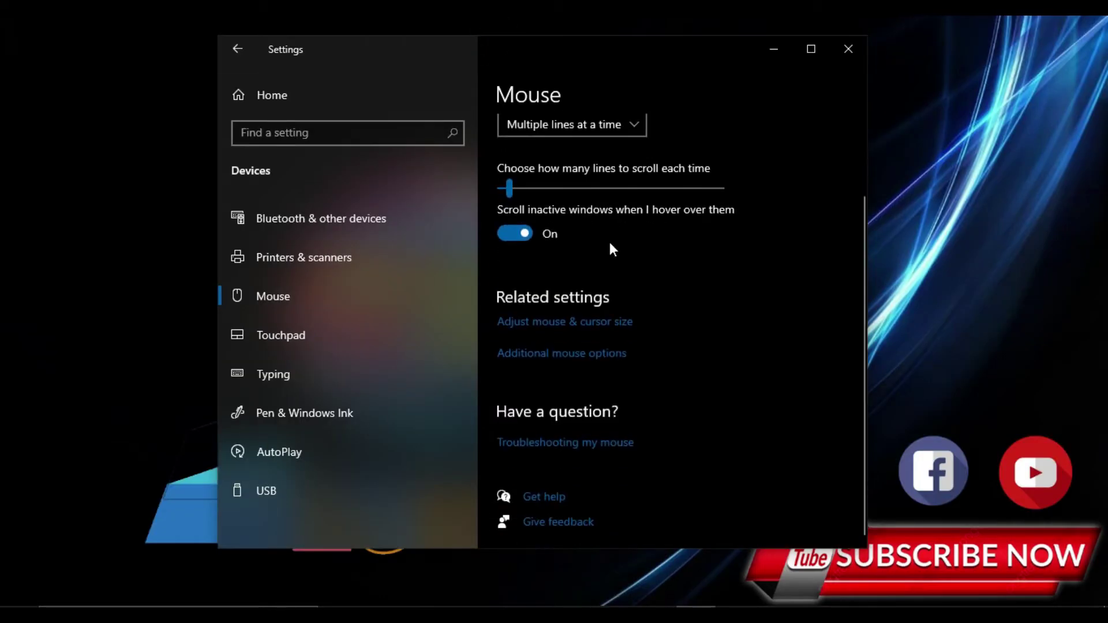
On the mouse and cursor size page, push the pointer size to maximum, then settle on 6
click(536, 323)
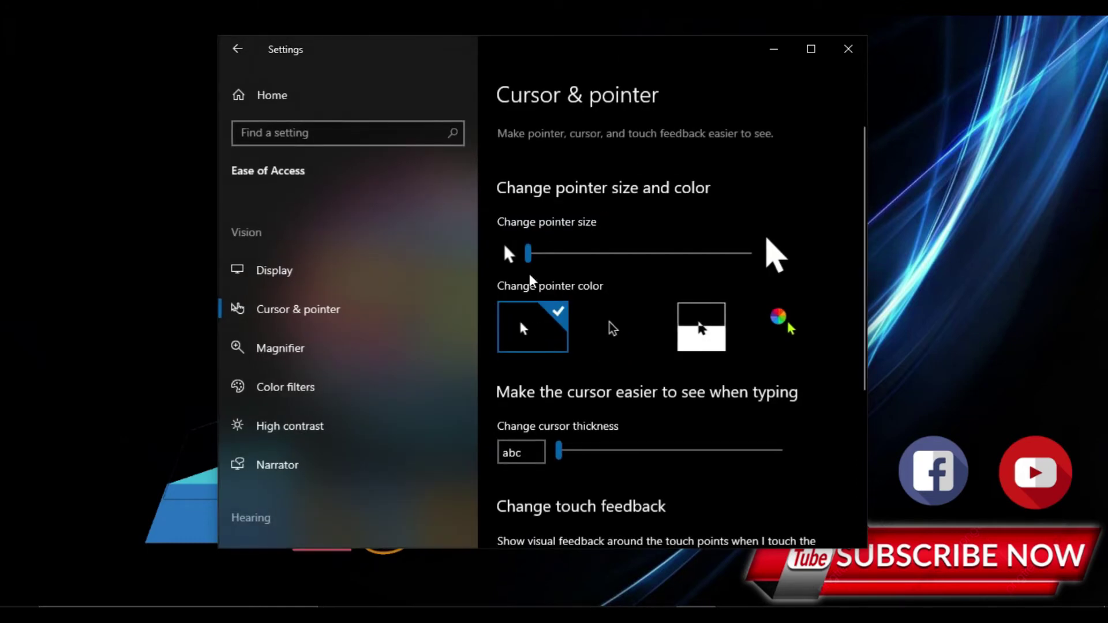
drag(596, 67, 586, 72)
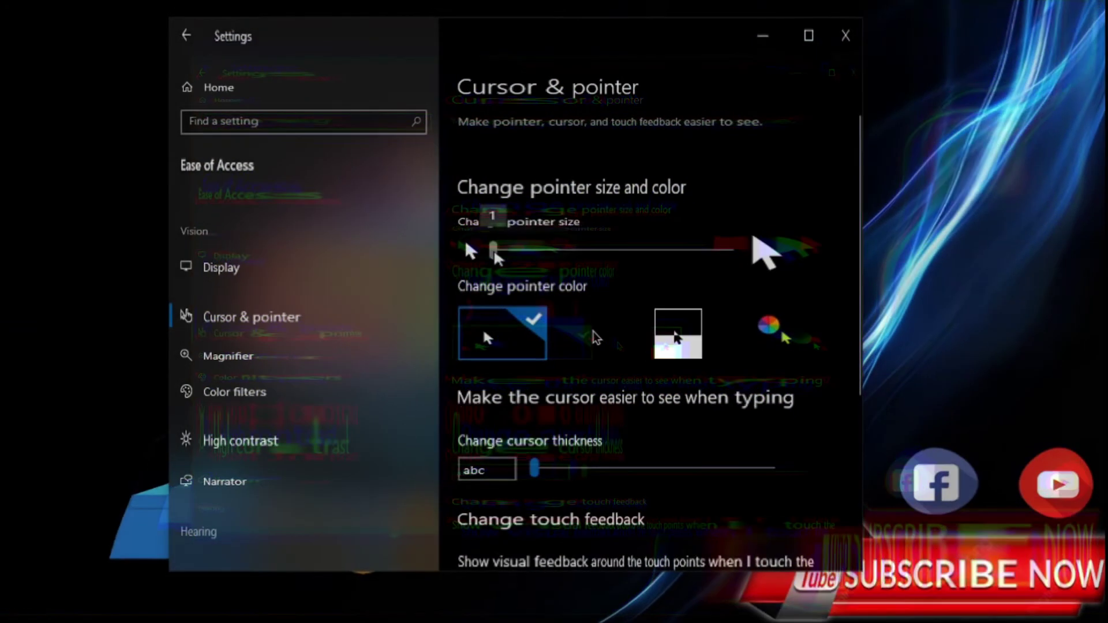
drag(517, 253, 536, 269)
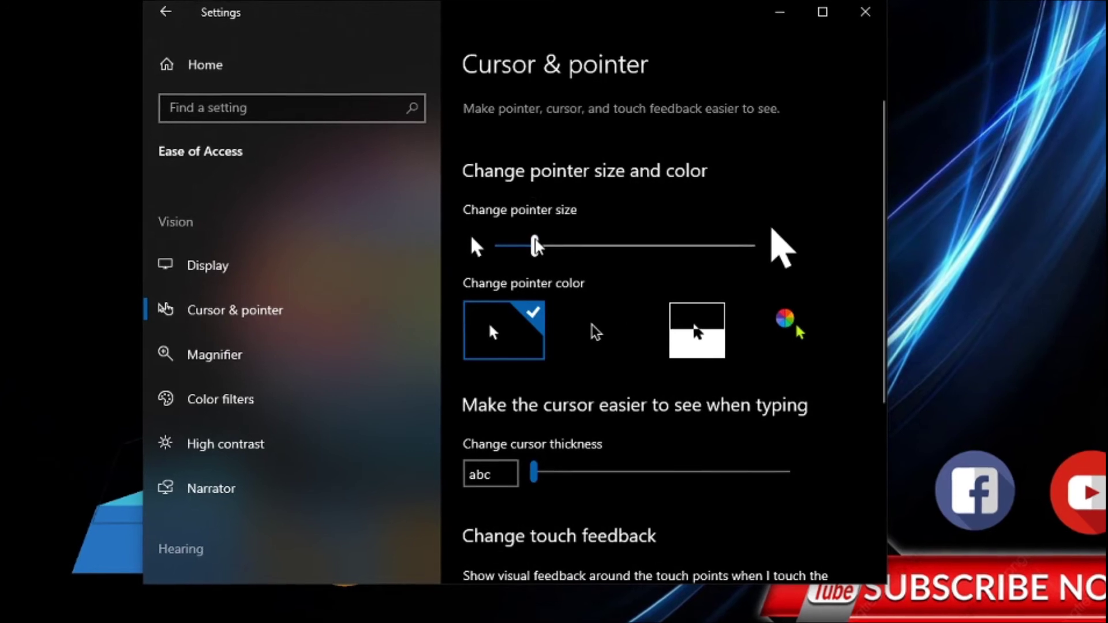
drag(535, 248, 629, 249)
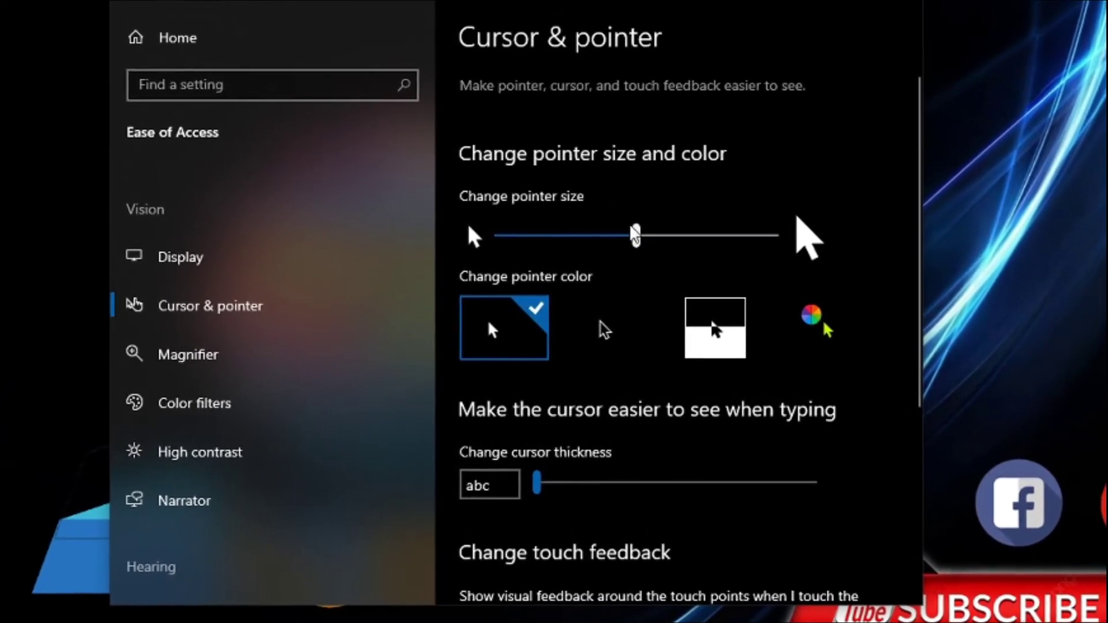
drag(635, 236, 719, 247)
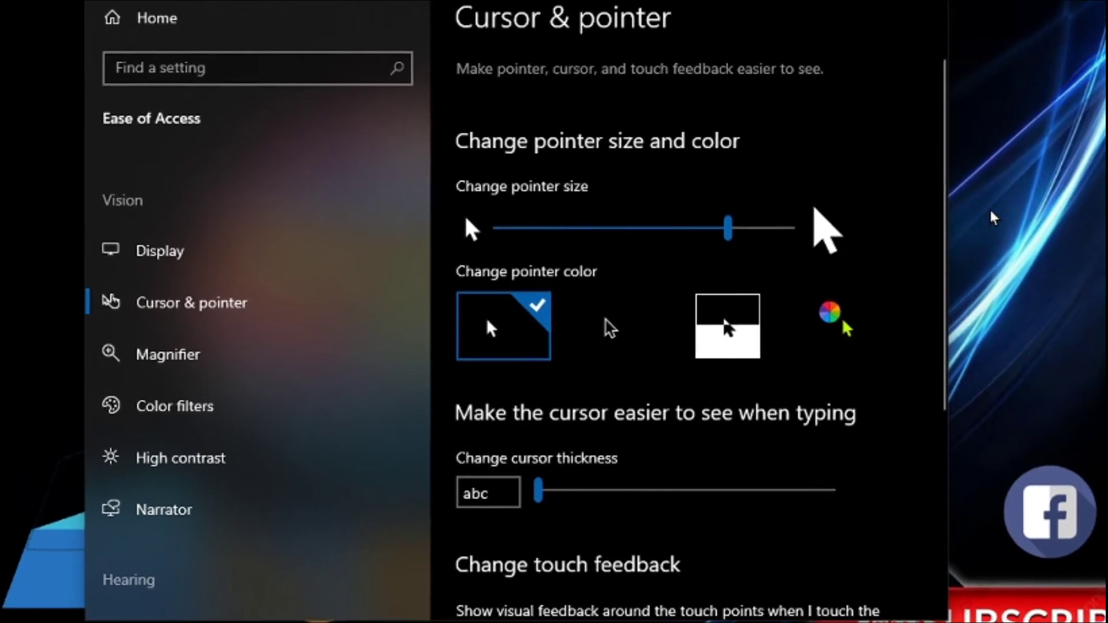
drag(736, 227, 814, 224)
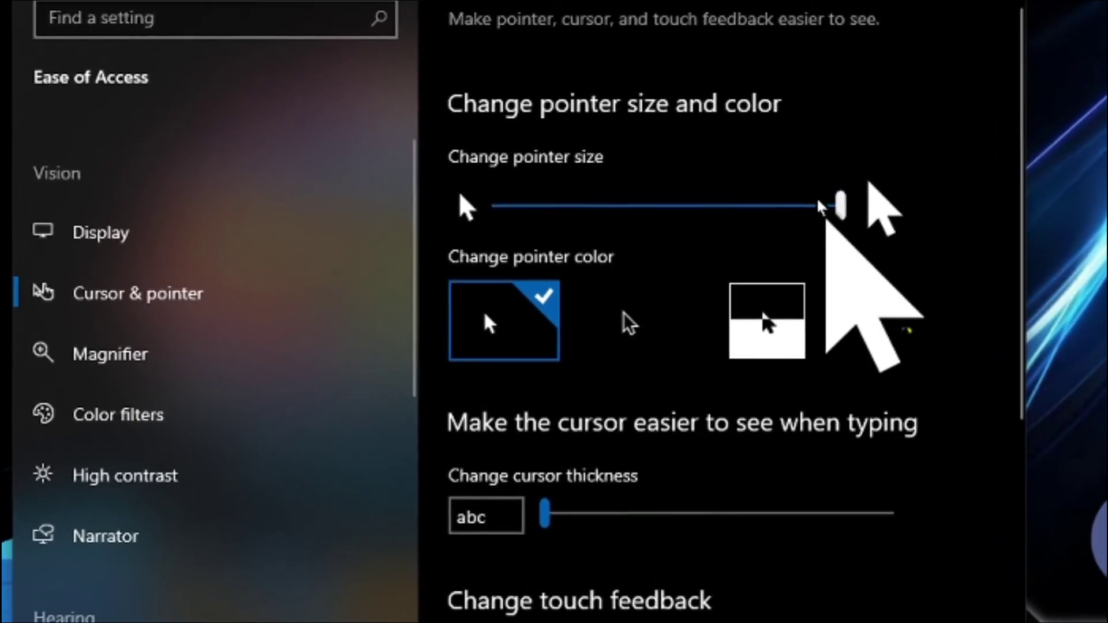
click(847, 206)
drag(851, 215, 572, 277)
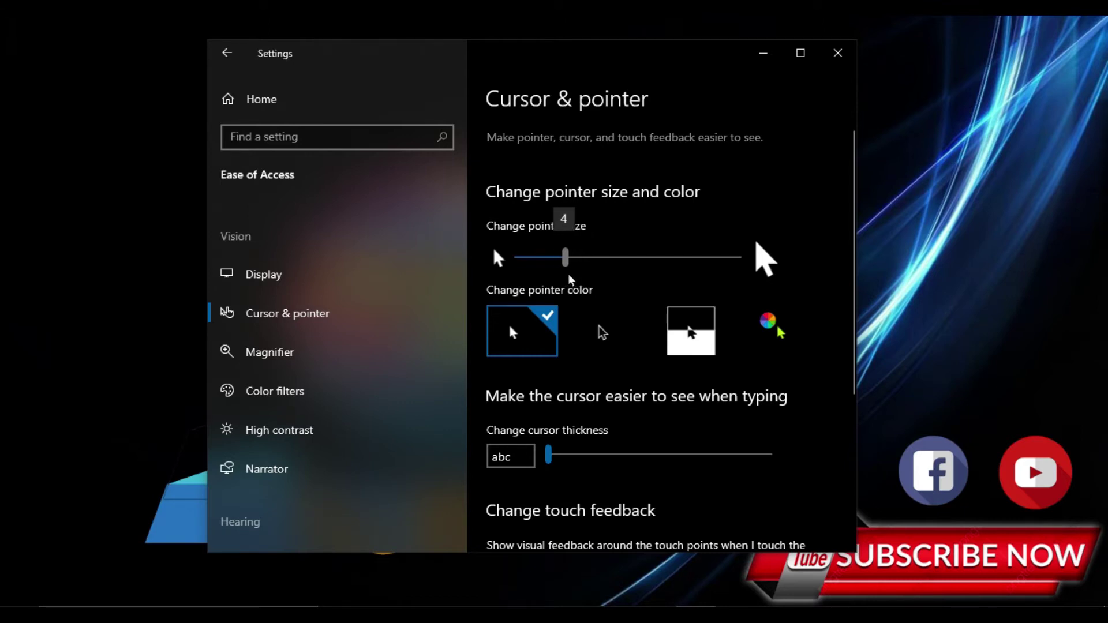
mouse_move(572, 277)
mouse_down()
mouse_move(597, 277)
mouse_move(582, 282)
mouse_up()
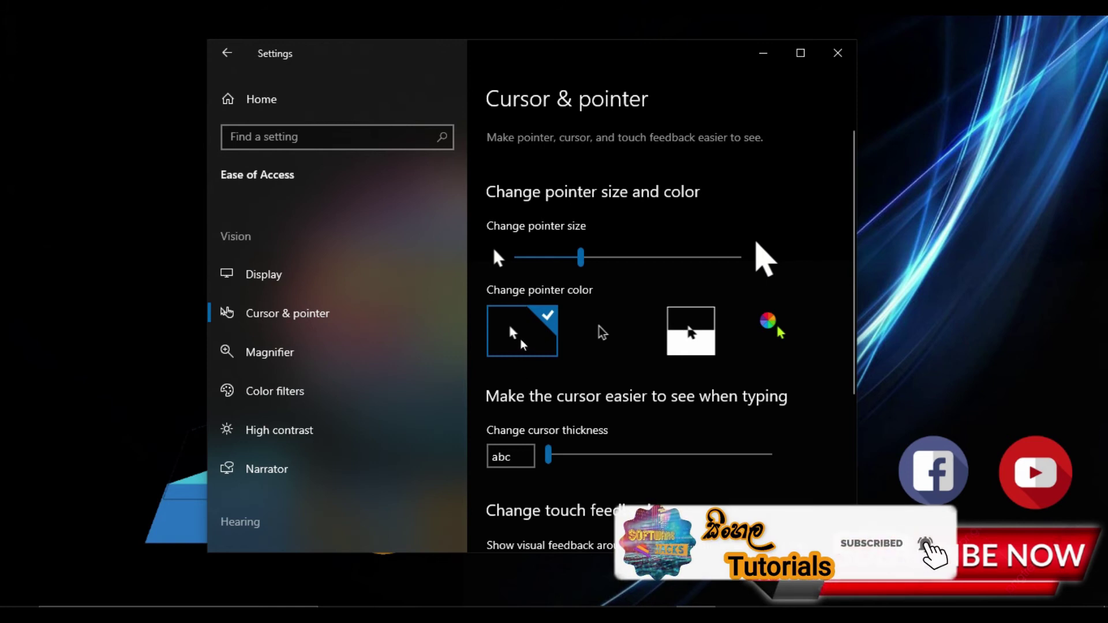
Try the white, black and inverted pointer colour styles
click(516, 345)
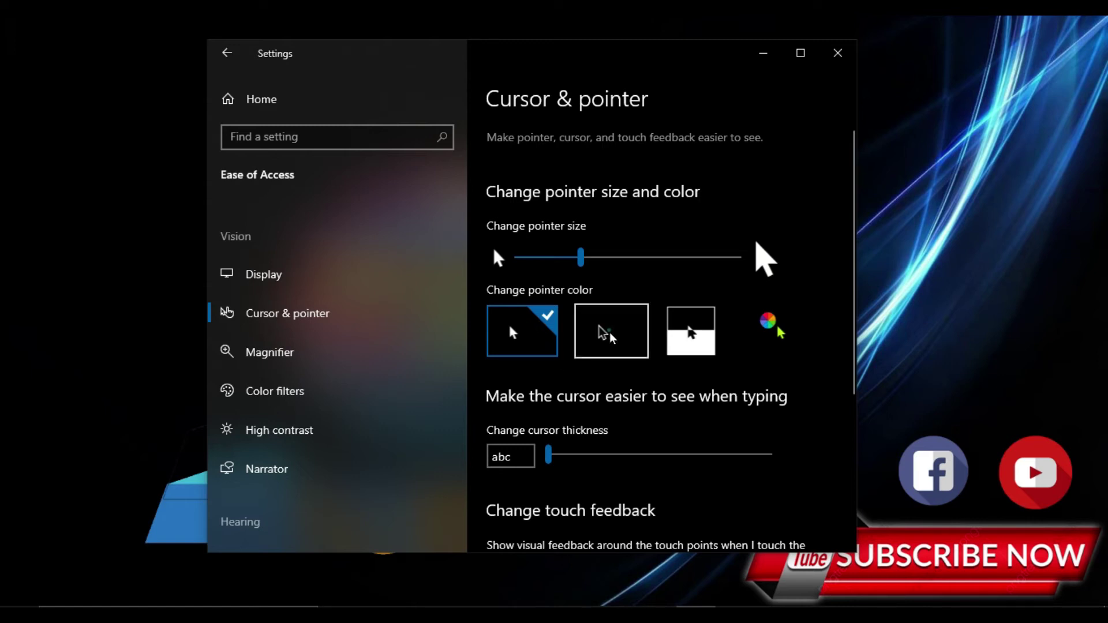
click(610, 342)
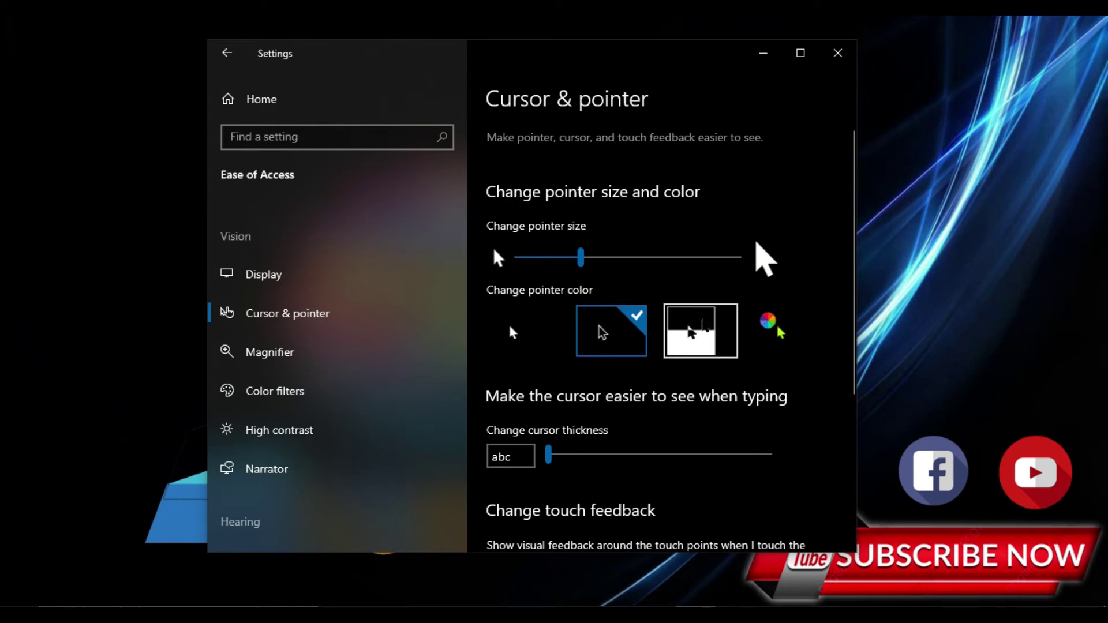
click(689, 336)
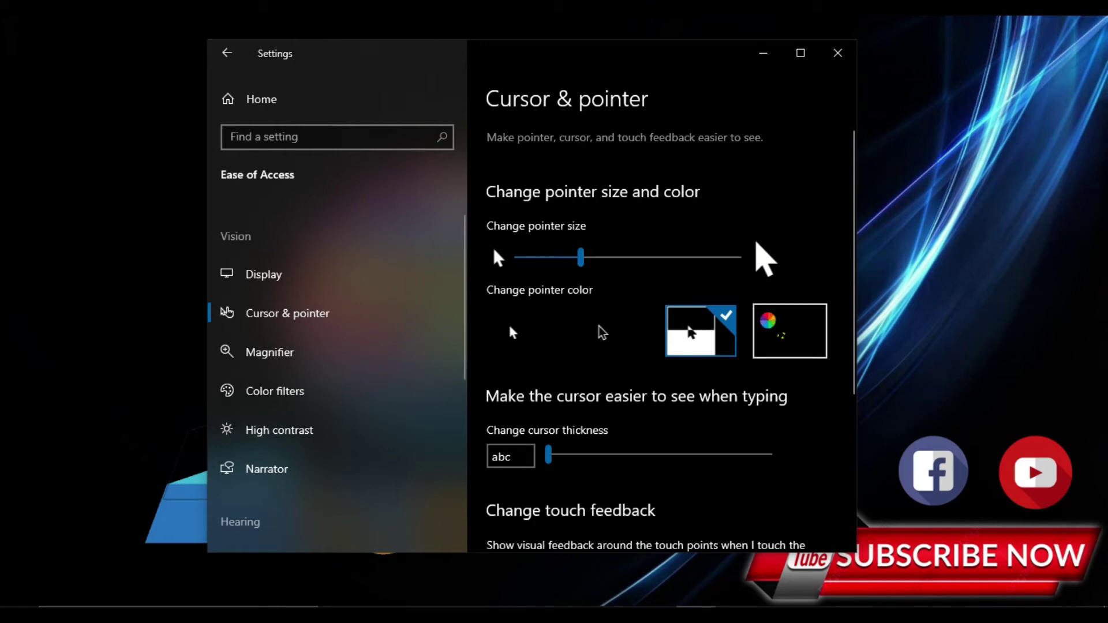
Switch to a custom pointer colour and try suggested swatches, ending on purple
click(780, 333)
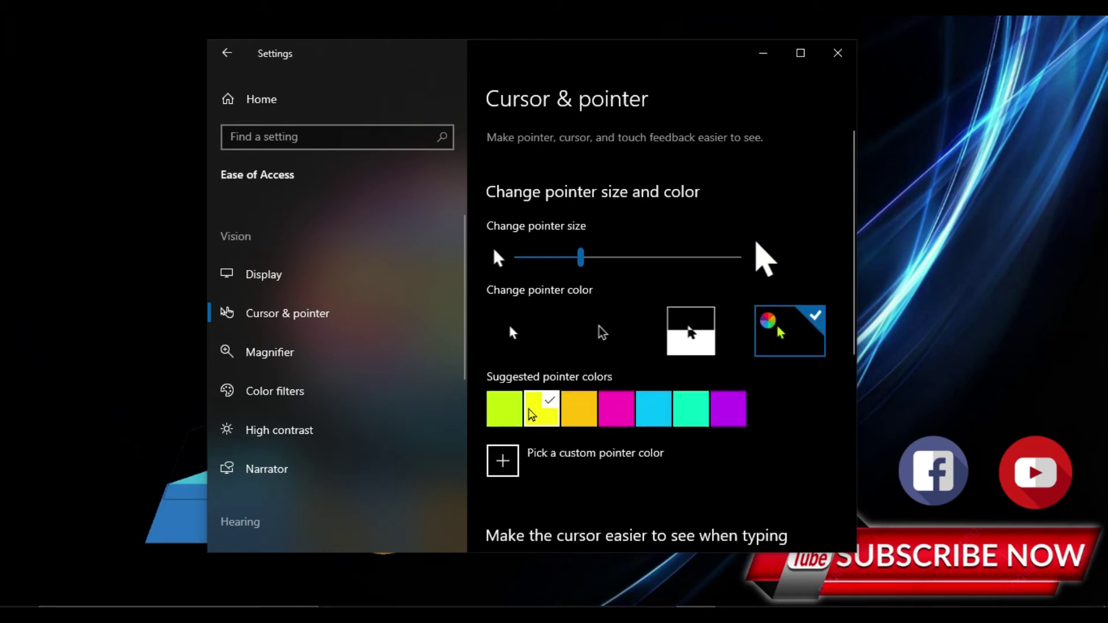
click(518, 407)
click(615, 411)
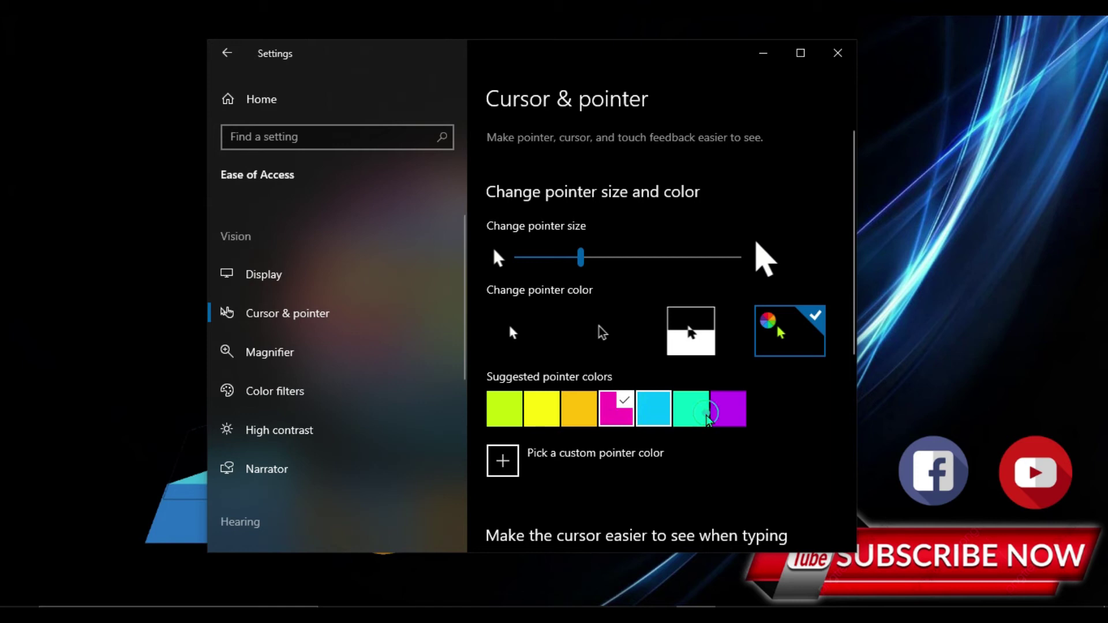
click(726, 410)
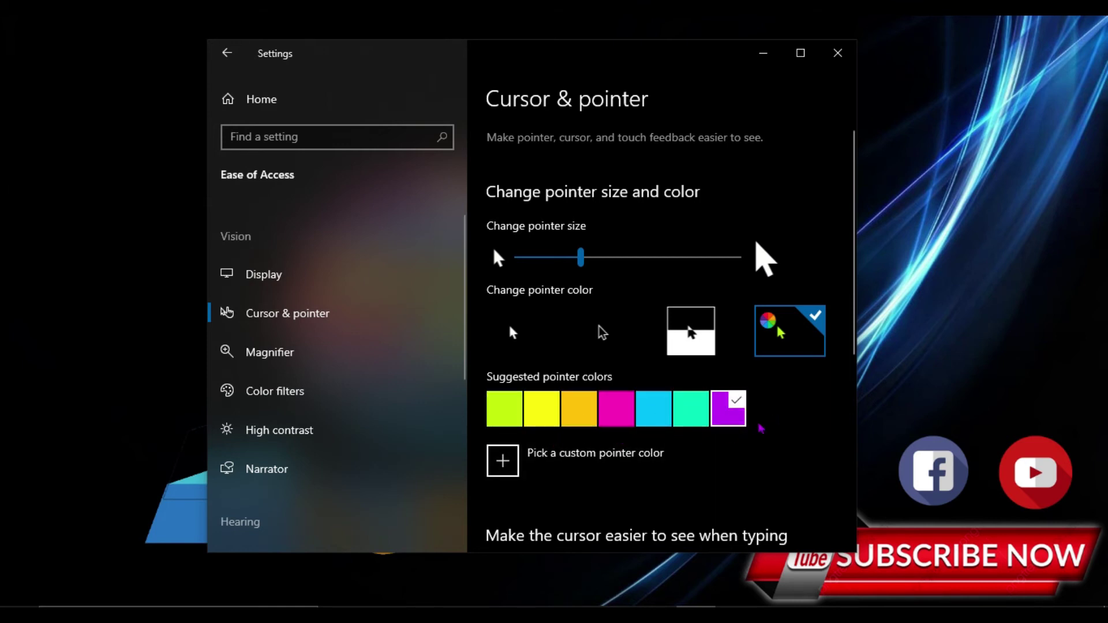
scroll(744, 382, down, 3)
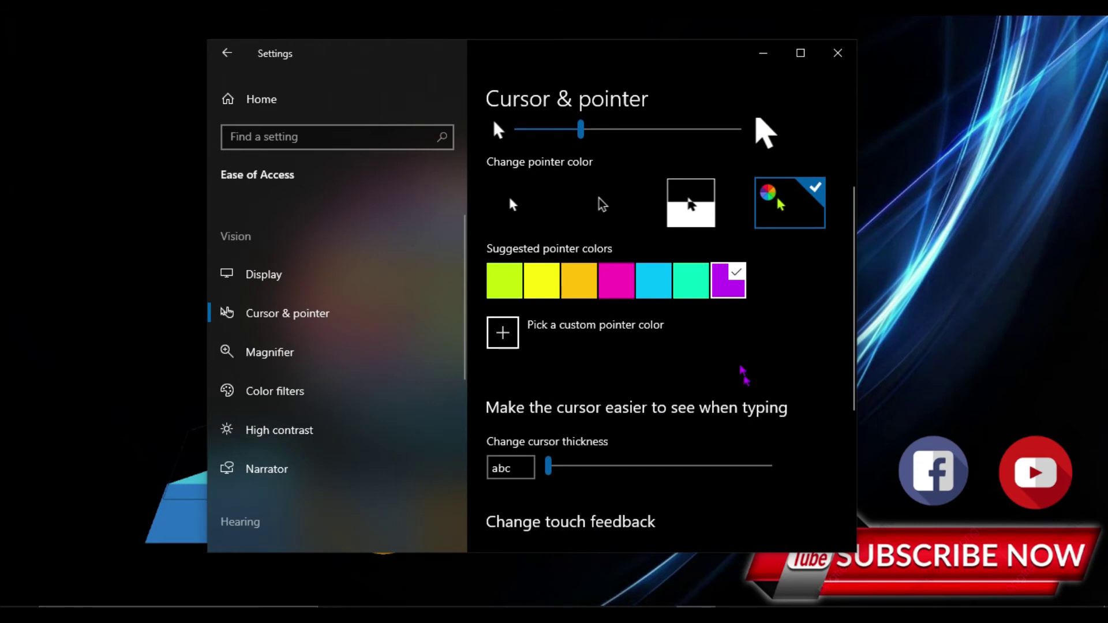
Pick a bright green in the custom pointer colour picker and apply it
click(548, 338)
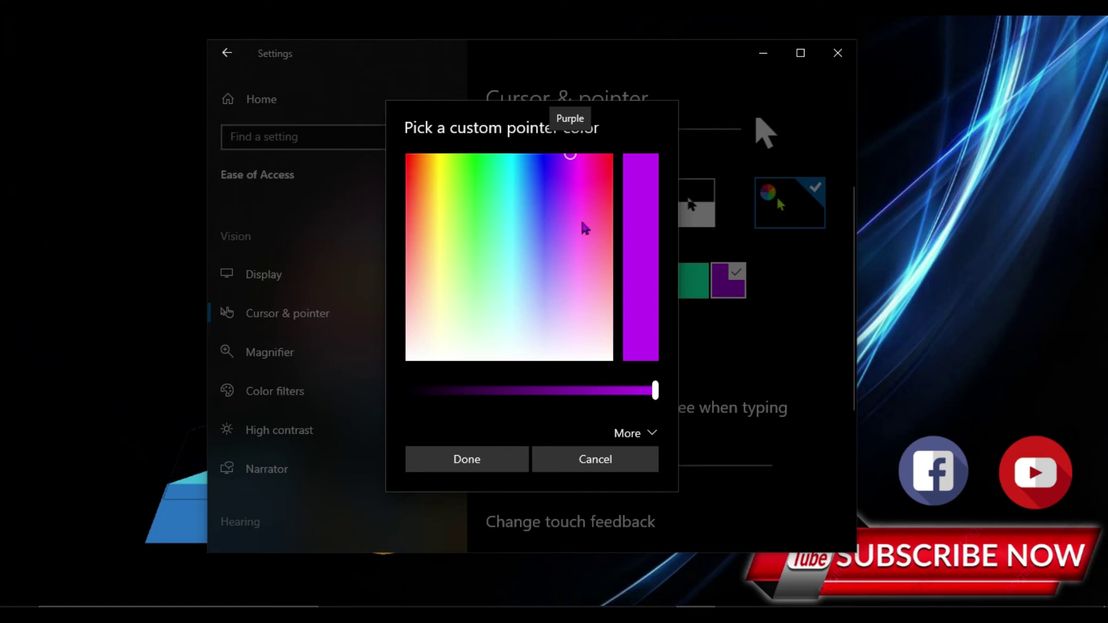
click(475, 205)
mouse_move(462, 204)
mouse_down()
mouse_move(497, 255)
mouse_move(475, 254)
mouse_up()
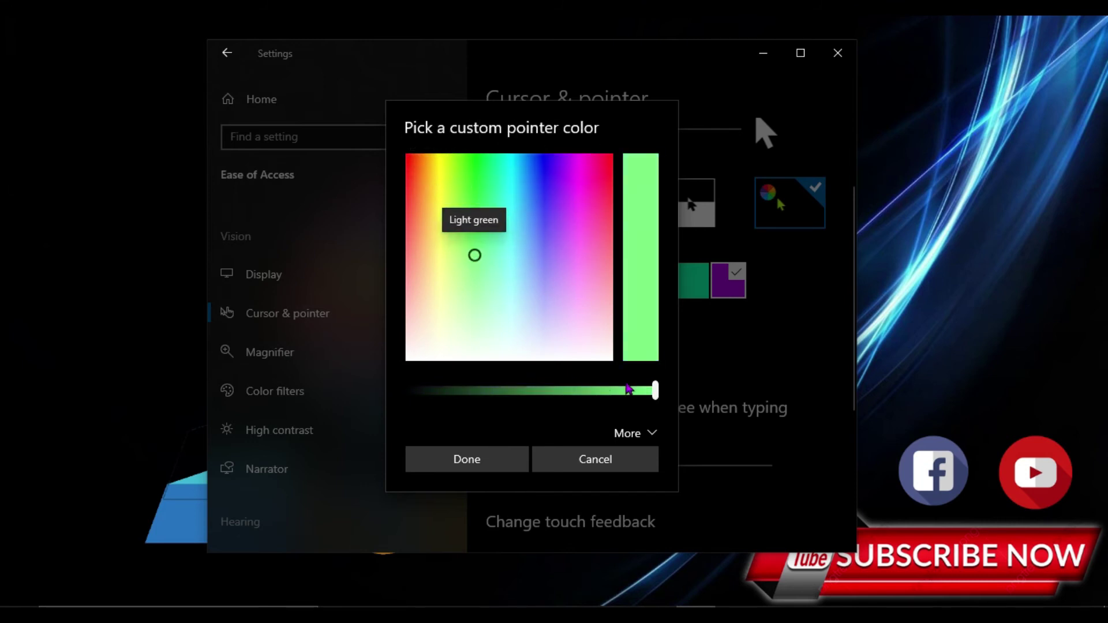
drag(651, 391, 562, 401)
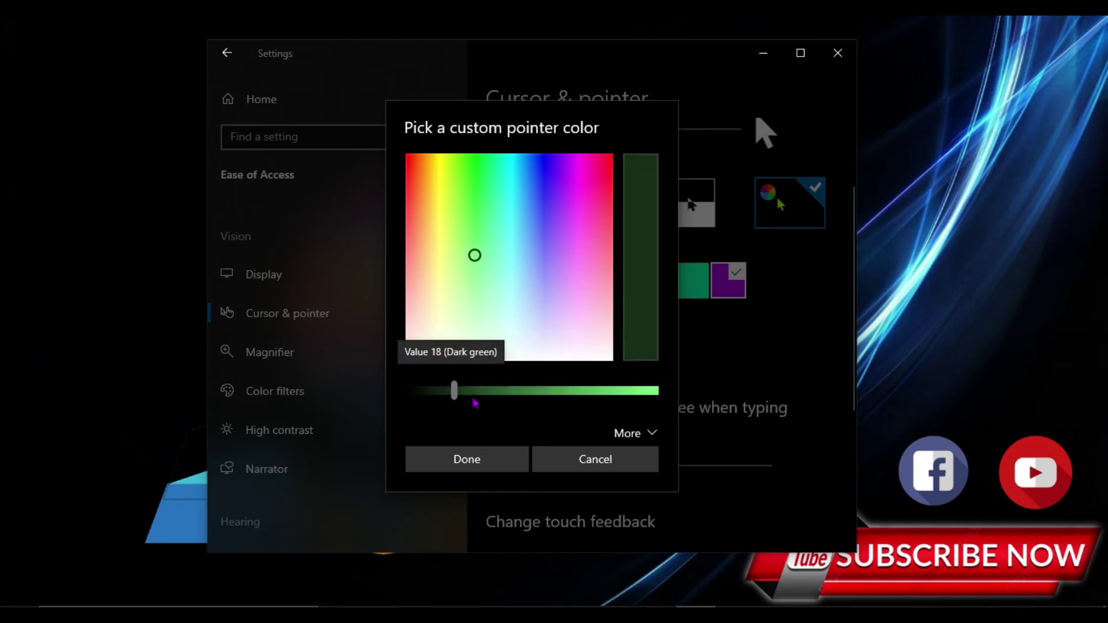
drag(563, 402, 656, 395)
mouse_move(524, 235)
mouse_down()
mouse_move(550, 179)
mouse_move(597, 168)
mouse_move(604, 185)
mouse_move(447, 191)
mouse_move(472, 184)
mouse_move(479, 165)
mouse_up()
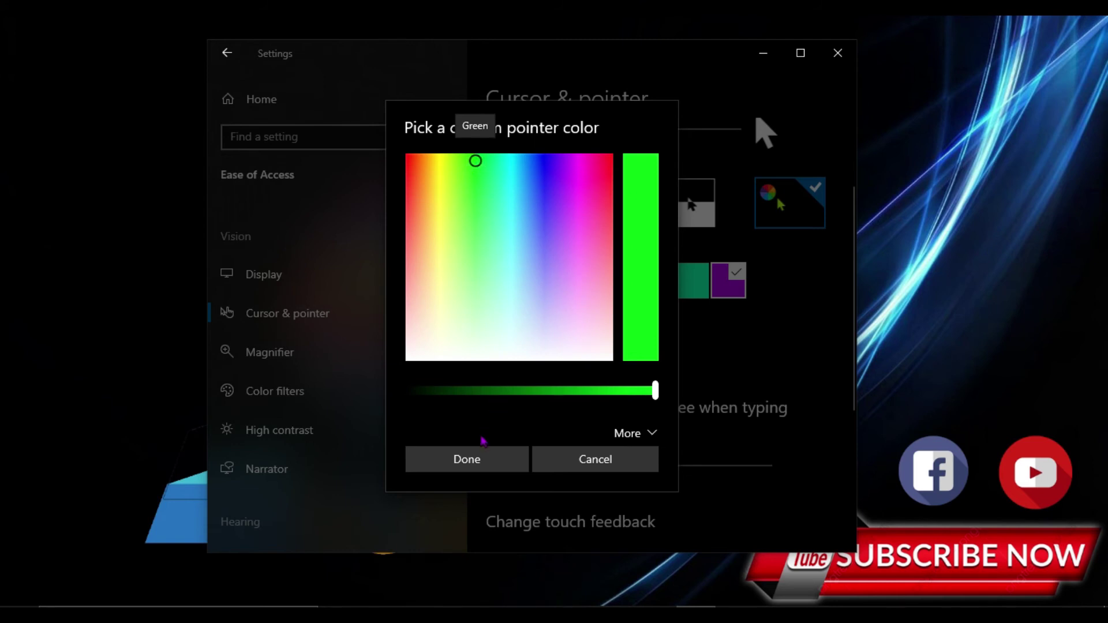
click(480, 460)
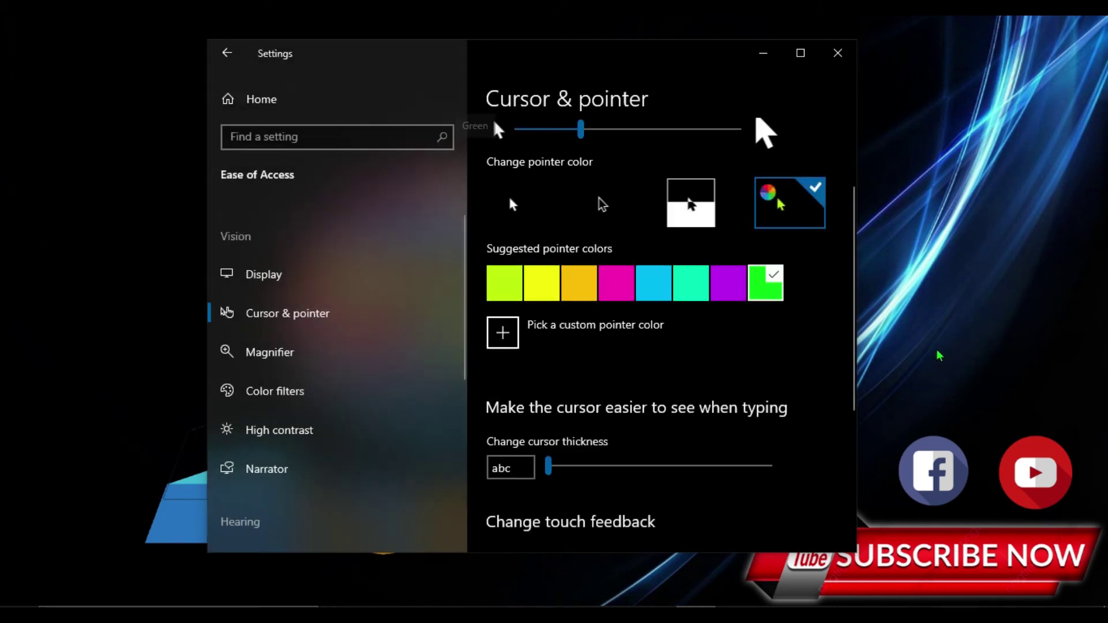
Toggle inverted and back to custom, then pick and apply a light green pointer colour
click(670, 207)
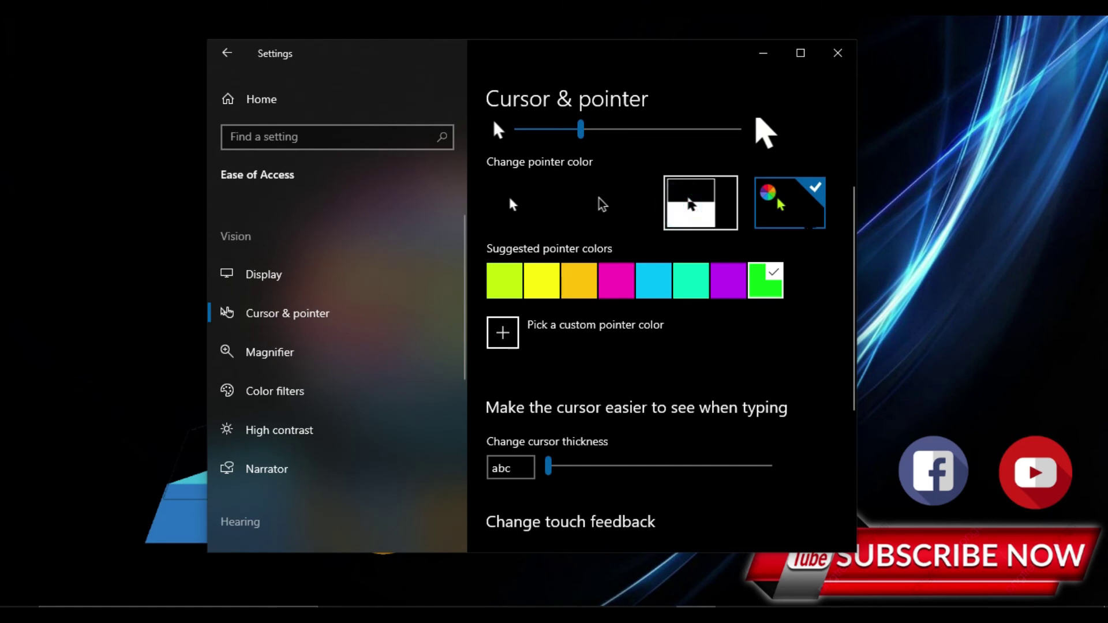
click(774, 208)
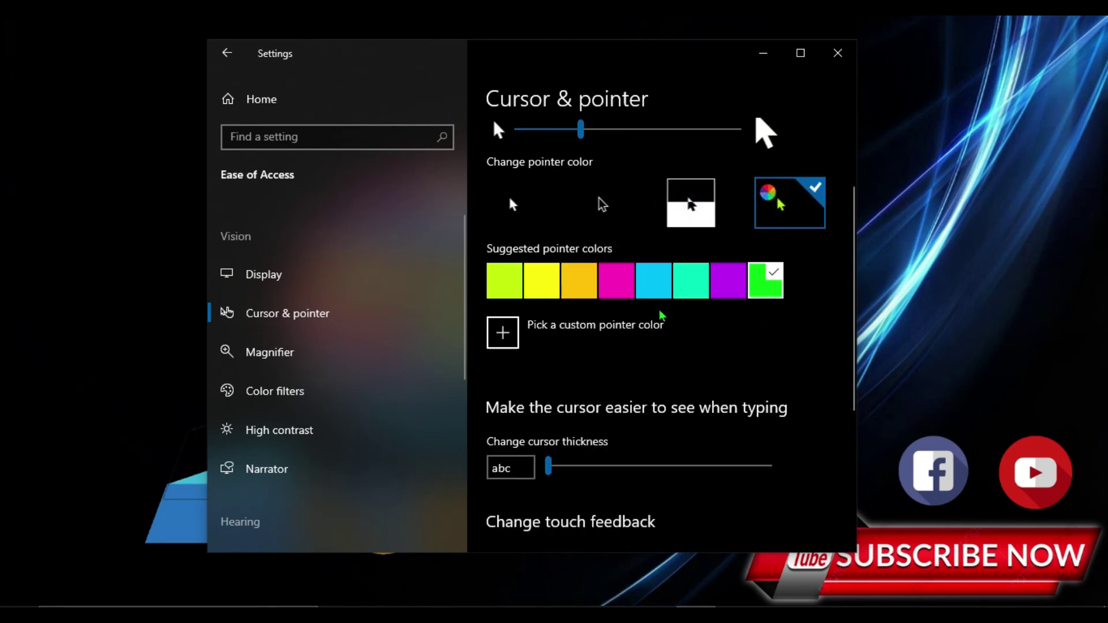
click(650, 327)
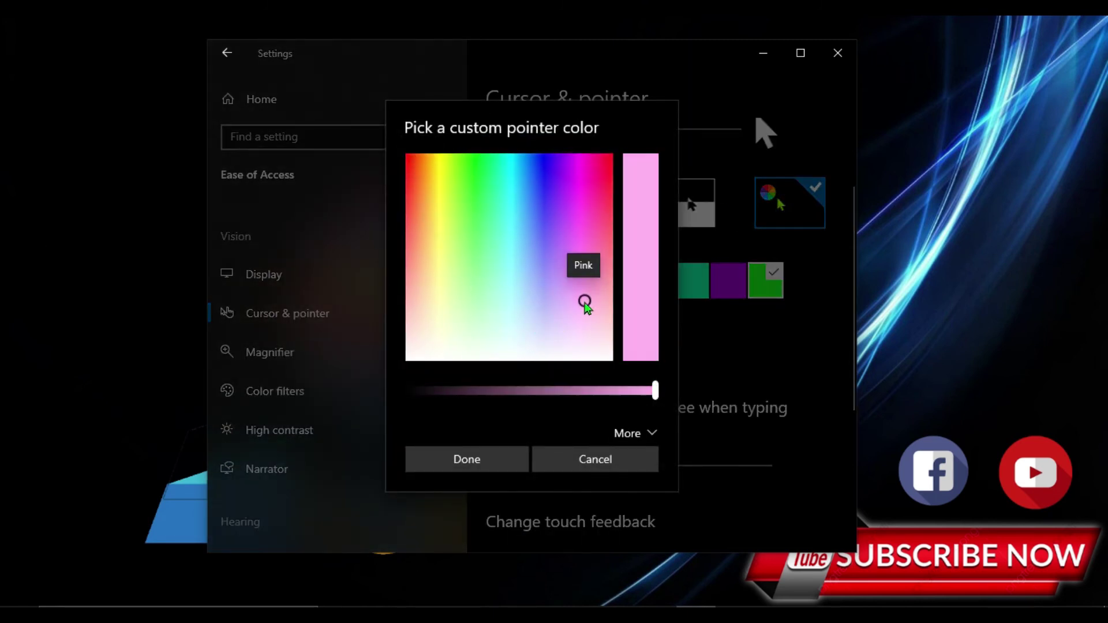
drag(443, 212, 482, 249)
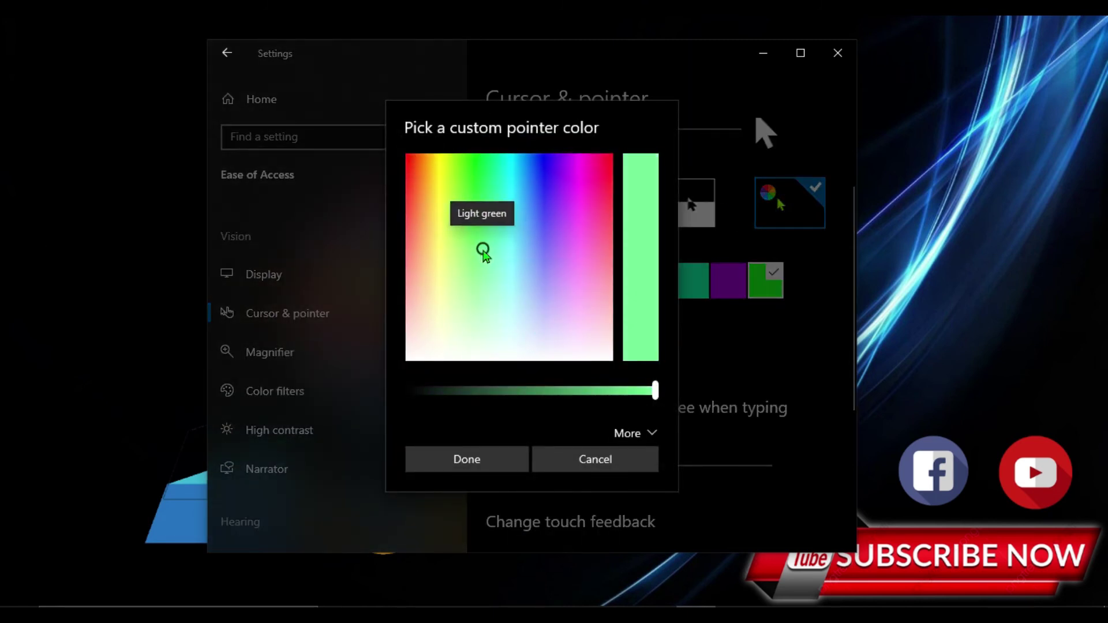
click(487, 460)
scroll(501, 461, up, 3)
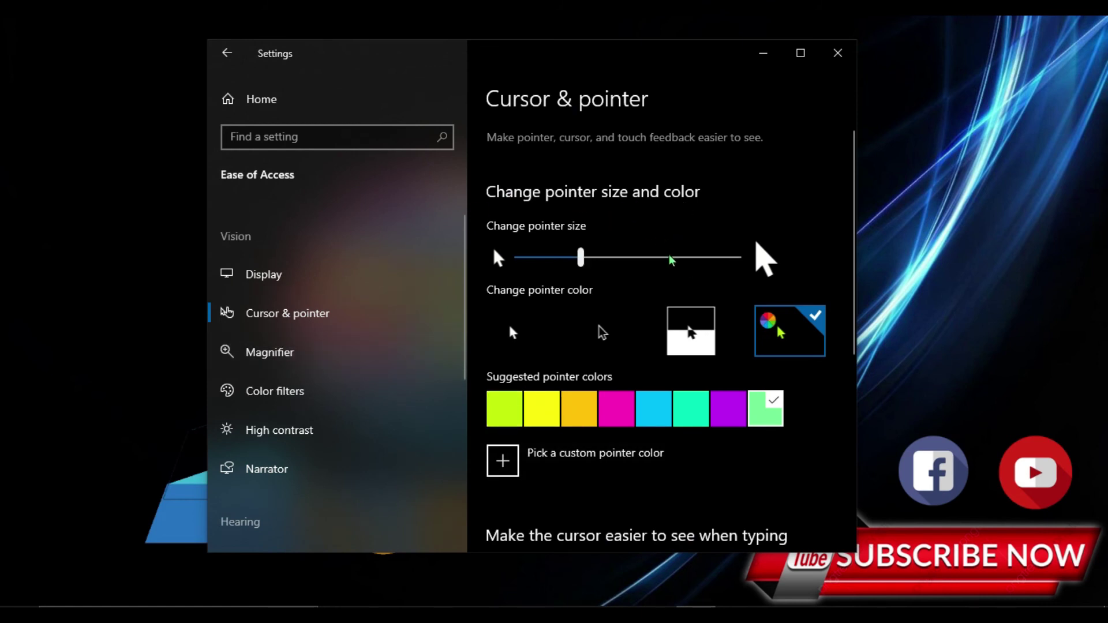
Reset the pointer to size 1 with the white colour style
drag(584, 261, 516, 260)
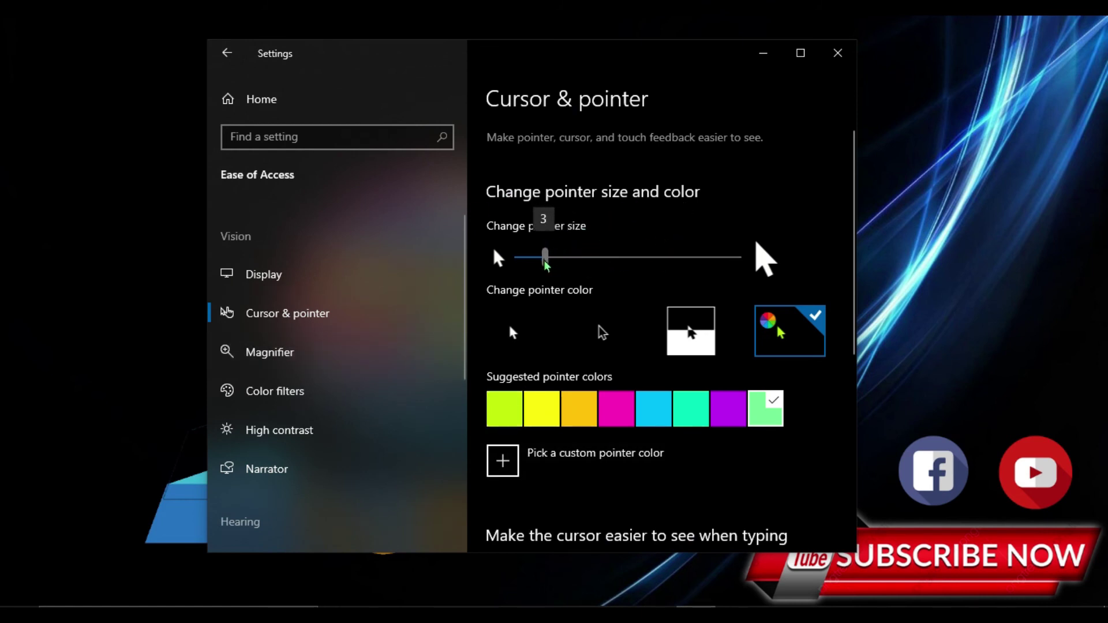
click(516, 328)
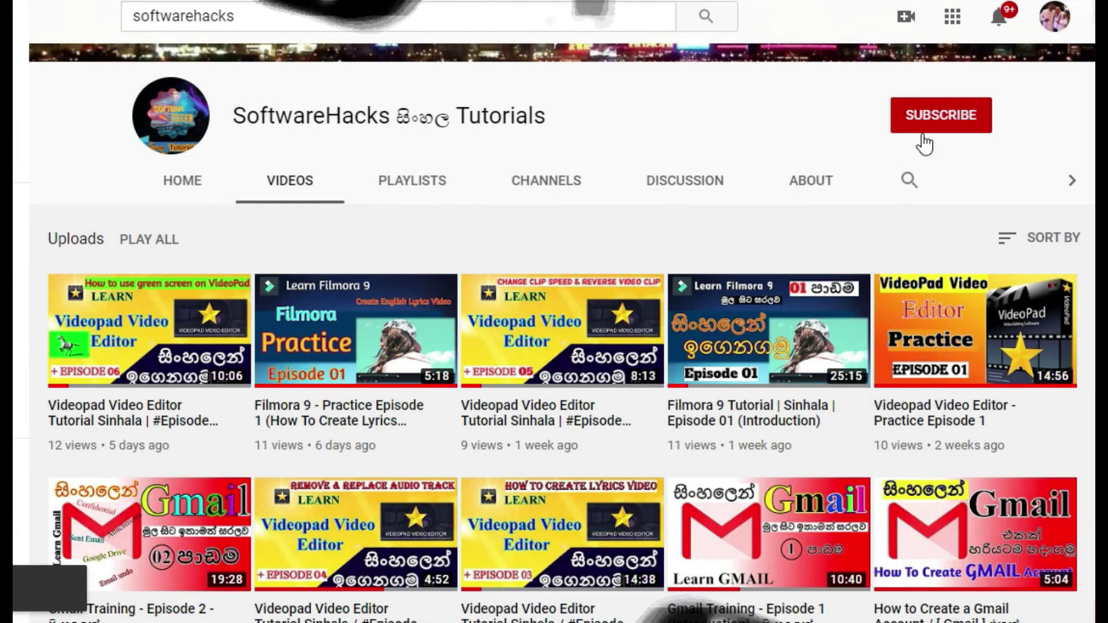
Subscribe to the SoftwareHacks channel and set its notifications to All
click(923, 132)
click(976, 121)
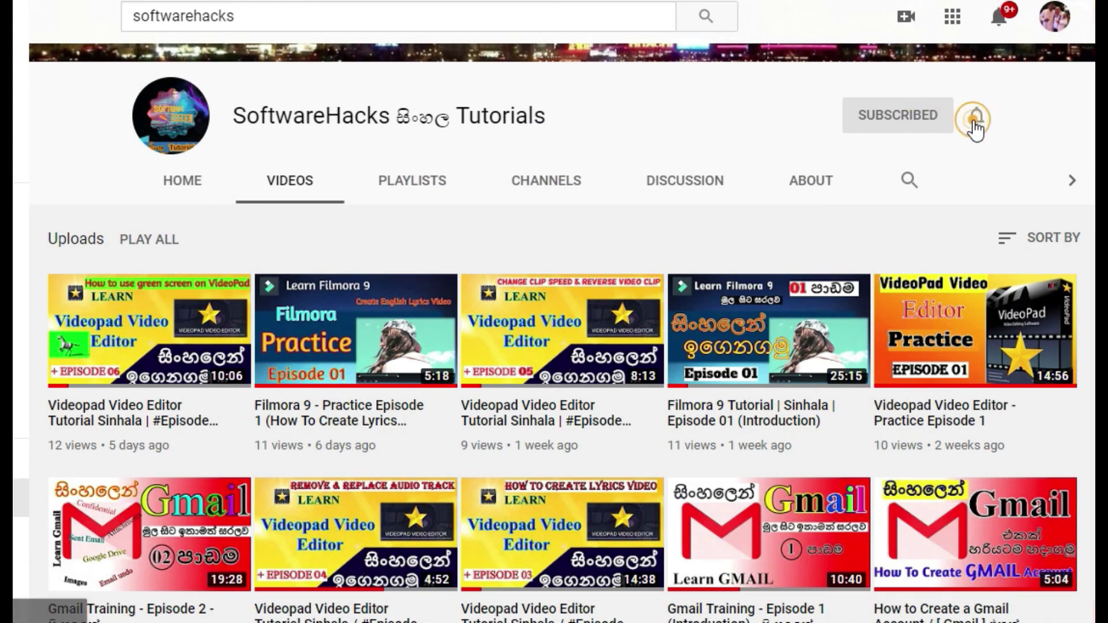
click(911, 161)
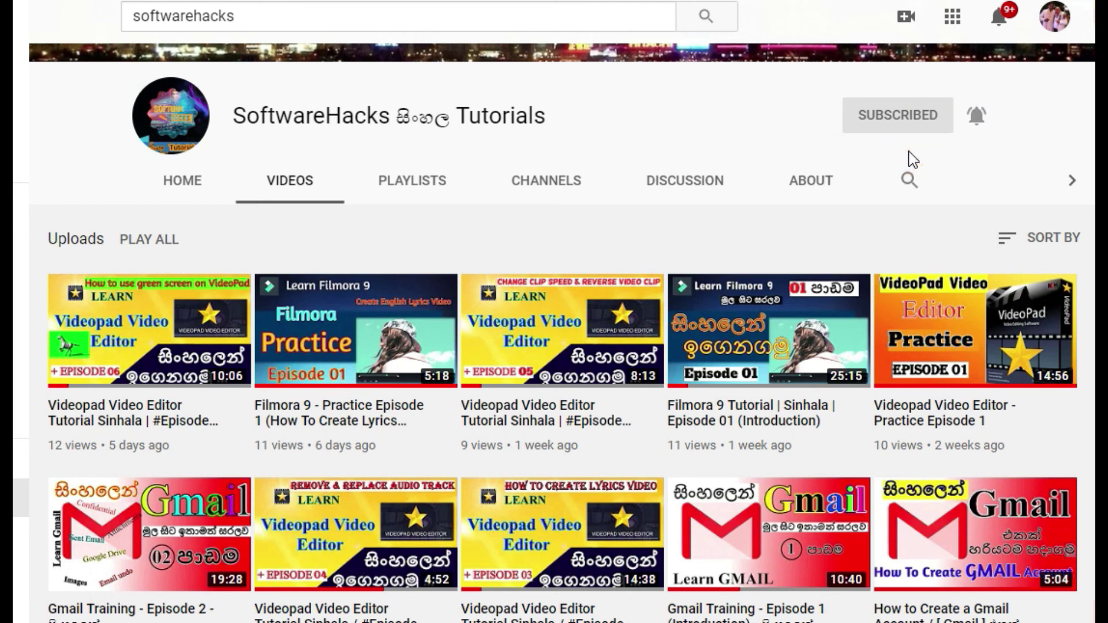